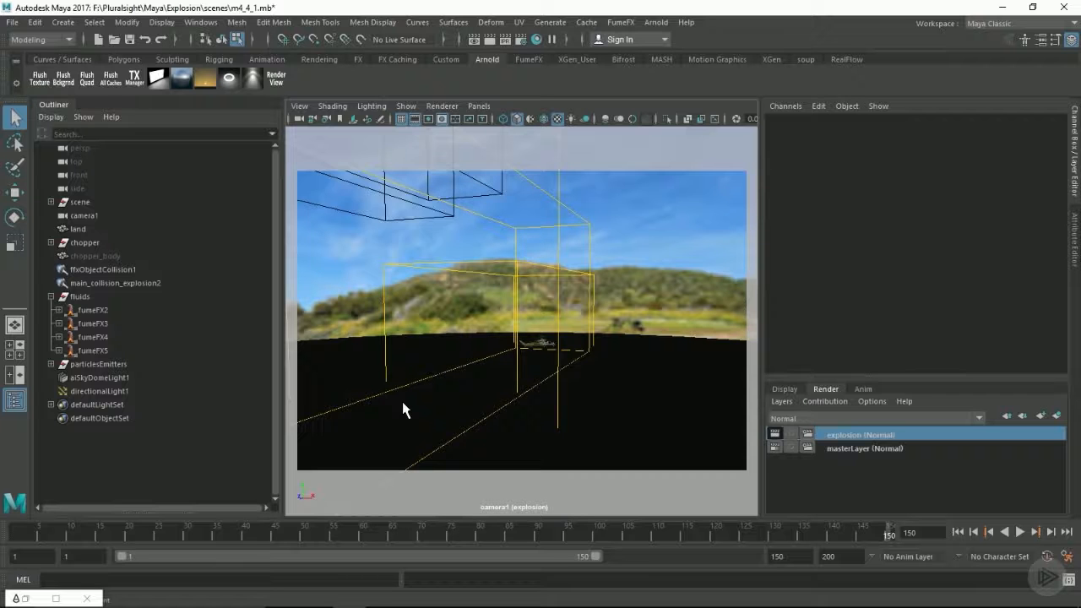
Step: Select fumeFX5, create a new render layer from it, and turn off Fire in its shape attributes
{"action": "left_click", "coordinate": [103, 350]}
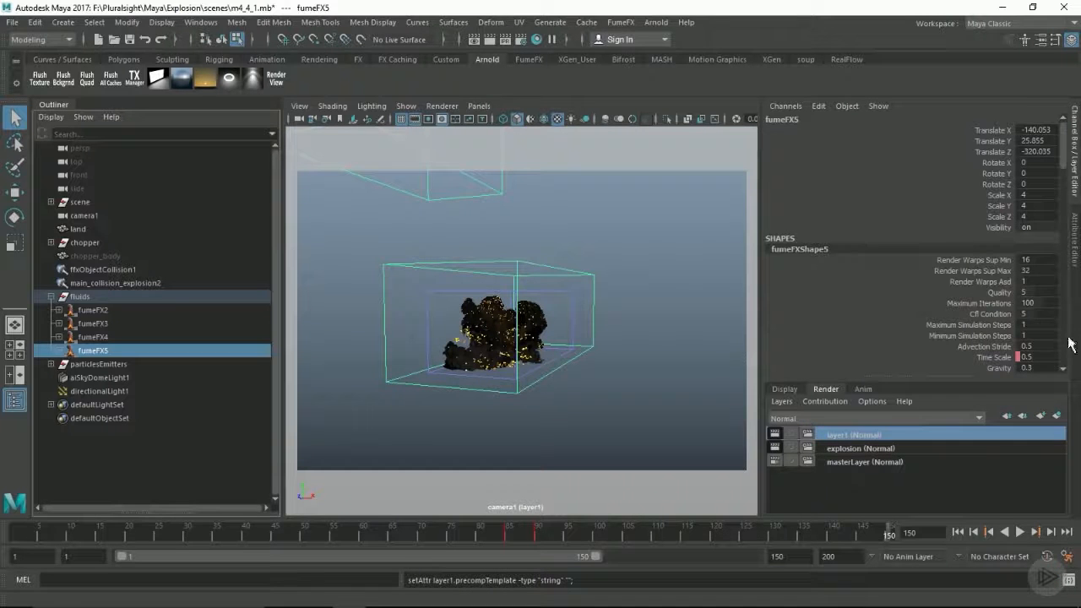
{"action": "left_click", "coordinate": [1076, 252]}
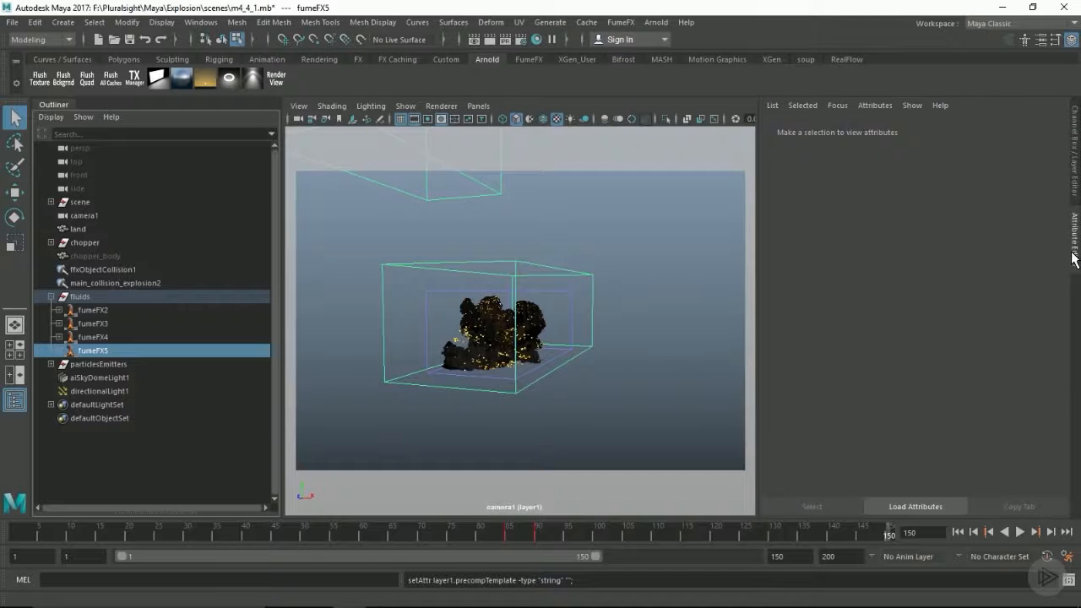
{"action": "scroll", "coordinate": [870, 347], "scroll_direction": "down", "scroll_amount": 5}
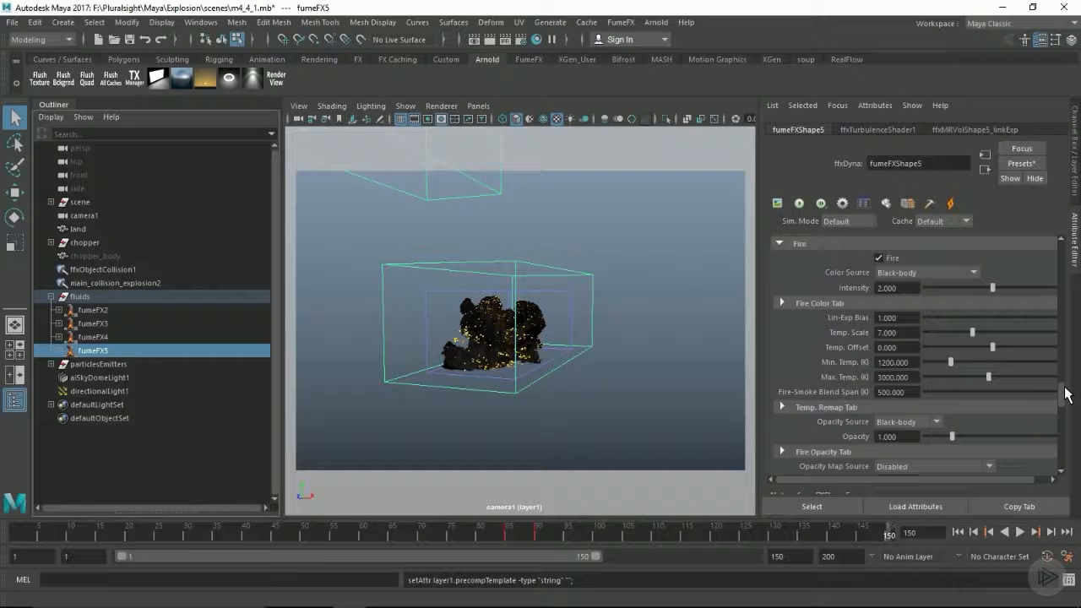
{"action": "left_click", "coordinate": [879, 259]}
Step: Rename the new render layer to smoke and bring the fumeFXShape5 attributes back up
{"action": "left_click", "coordinate": [1077, 197]}
{"action": "double_click", "coordinate": [841, 435]}
{"action": "type", "text": "smoke"}
{"action": "key", "text": "Return"}
{"action": "key", "text": "ctrl+a"}
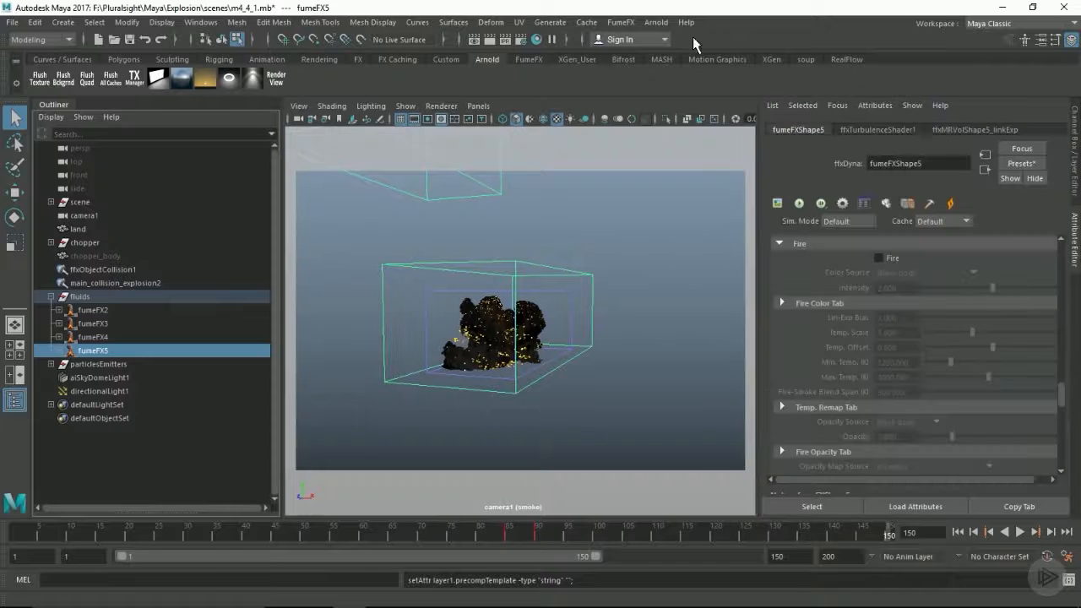
Step: Render the smoke layer in the Arnold RenderView to check the explosion without fire
{"action": "left_click", "coordinate": [656, 22]}
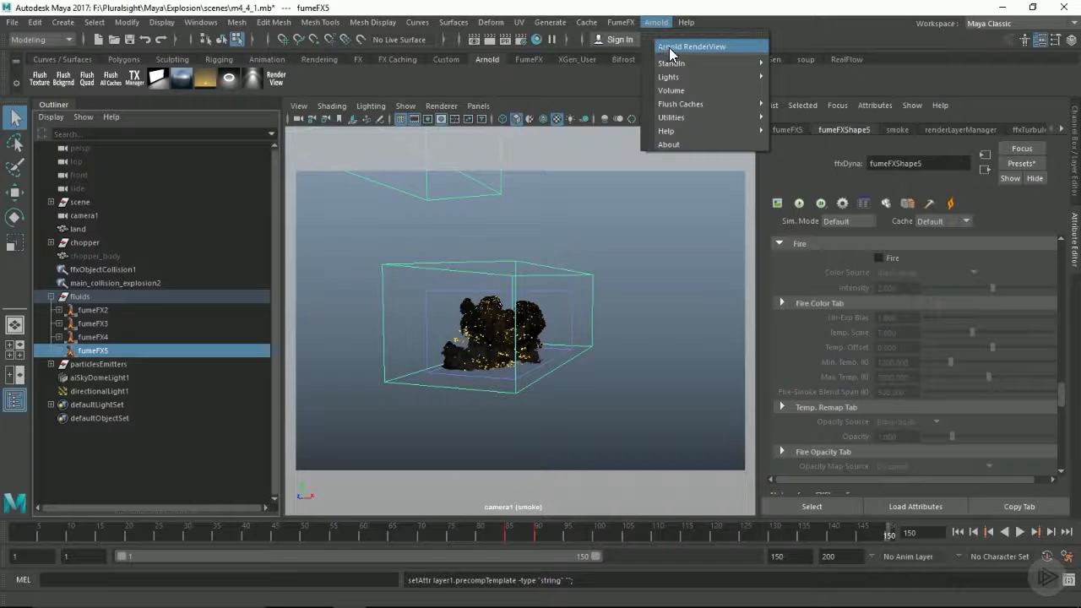
{"action": "left_click", "coordinate": [669, 47]}
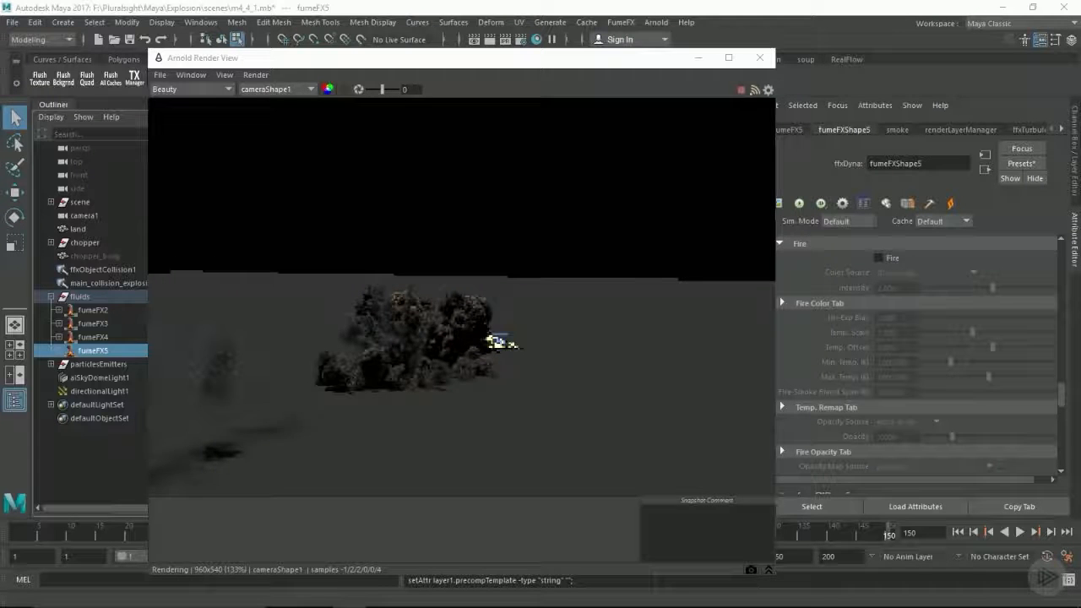
{"action": "left_click", "coordinate": [884, 237]}
Step: Create a layer override for fumeFXShape5's Fire attribute on the smoke layer and turn Fire off
{"action": "right_click", "coordinate": [895, 256]}
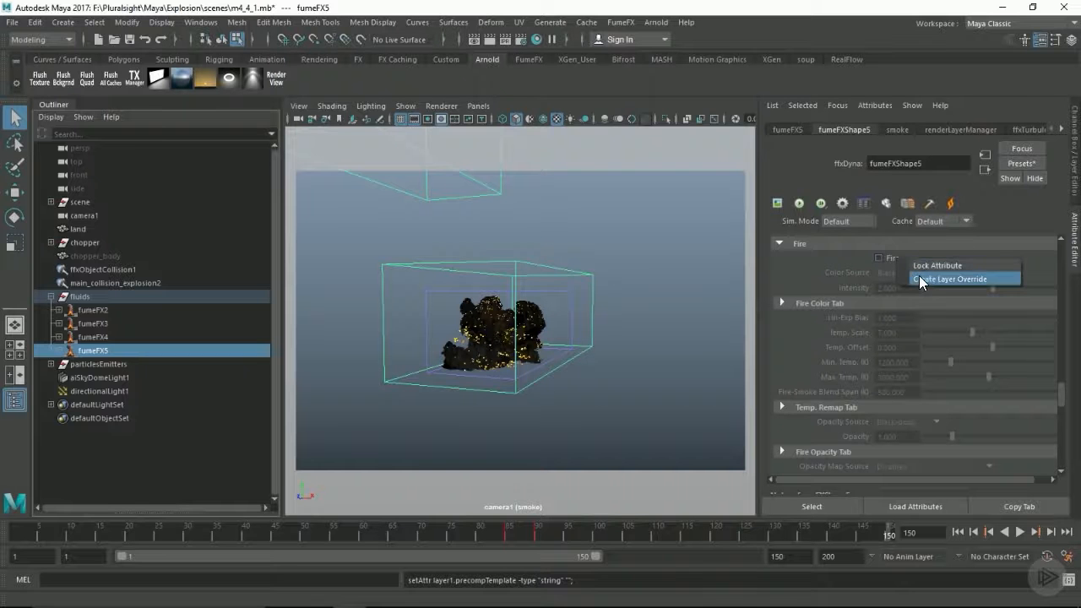
{"action": "left_click", "coordinate": [919, 275]}
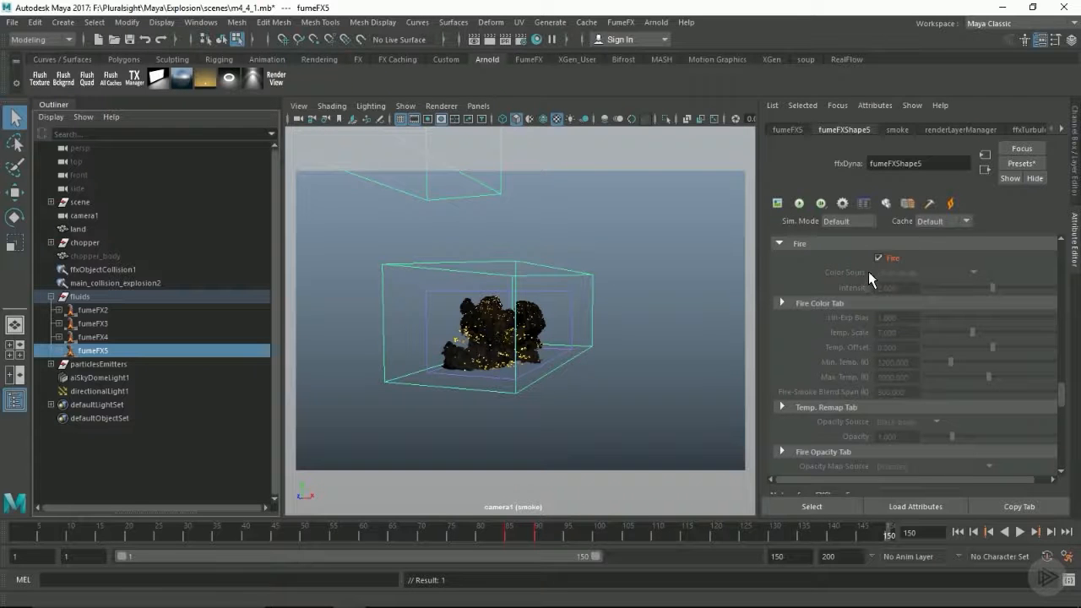
{"action": "left_click", "coordinate": [879, 258]}
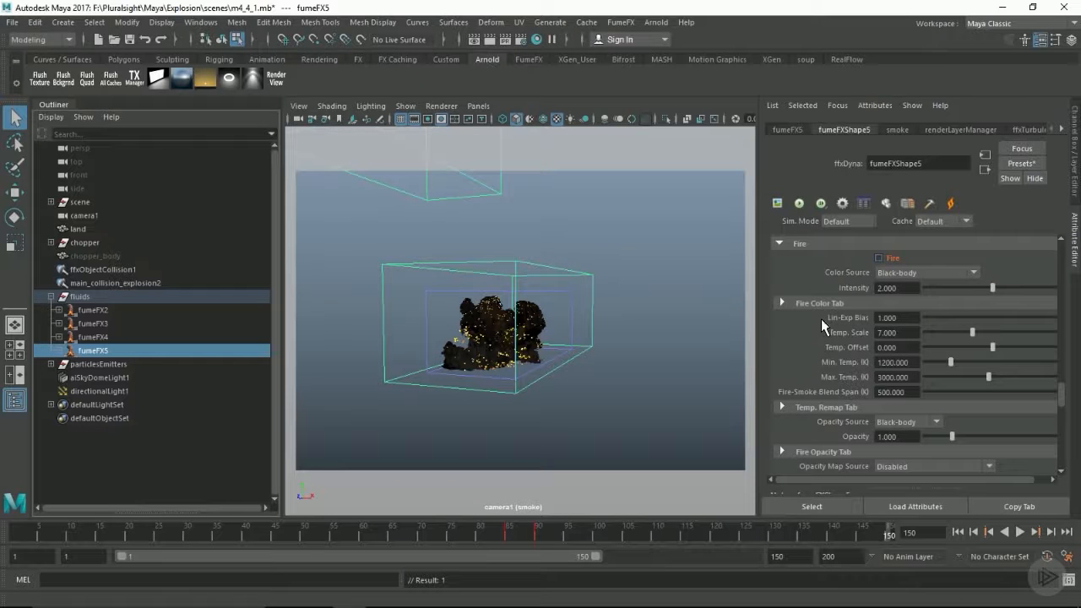
Step: Create a layer override for fumeFXShape5's Smoke attribute on the smoke layer, leaving Smoke on
{"action": "scroll", "coordinate": [845, 264], "scroll_direction": "down", "scroll_amount": 2}
{"action": "scroll", "coordinate": [841, 328], "scroll_direction": "up", "scroll_amount": 2}
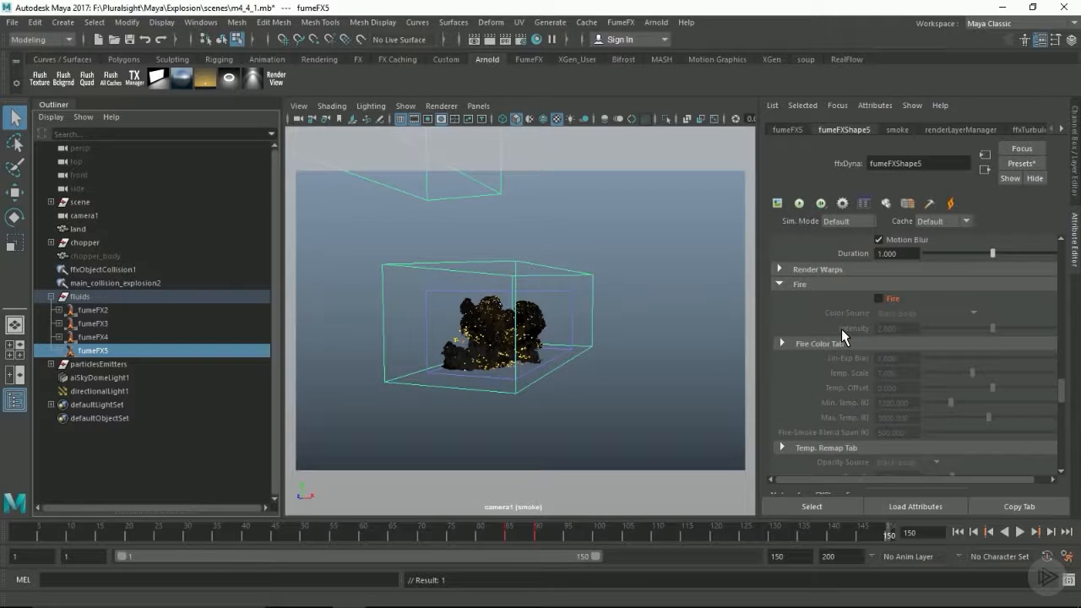
{"action": "scroll", "coordinate": [841, 328], "scroll_direction": "down", "scroll_amount": 10}
{"action": "right_click", "coordinate": [889, 346]}
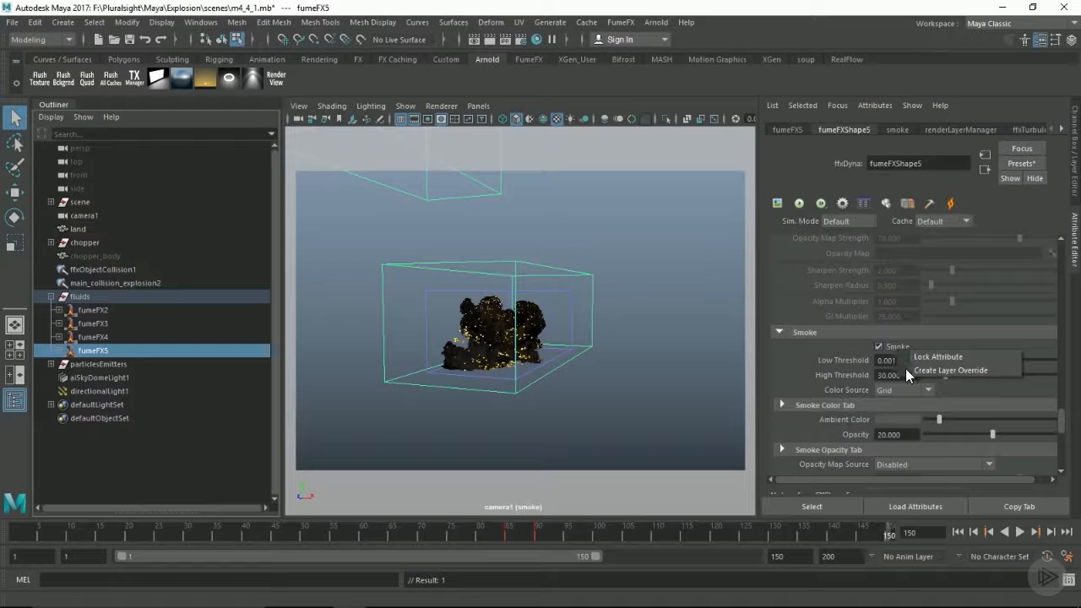
{"action": "left_click", "coordinate": [922, 372]}
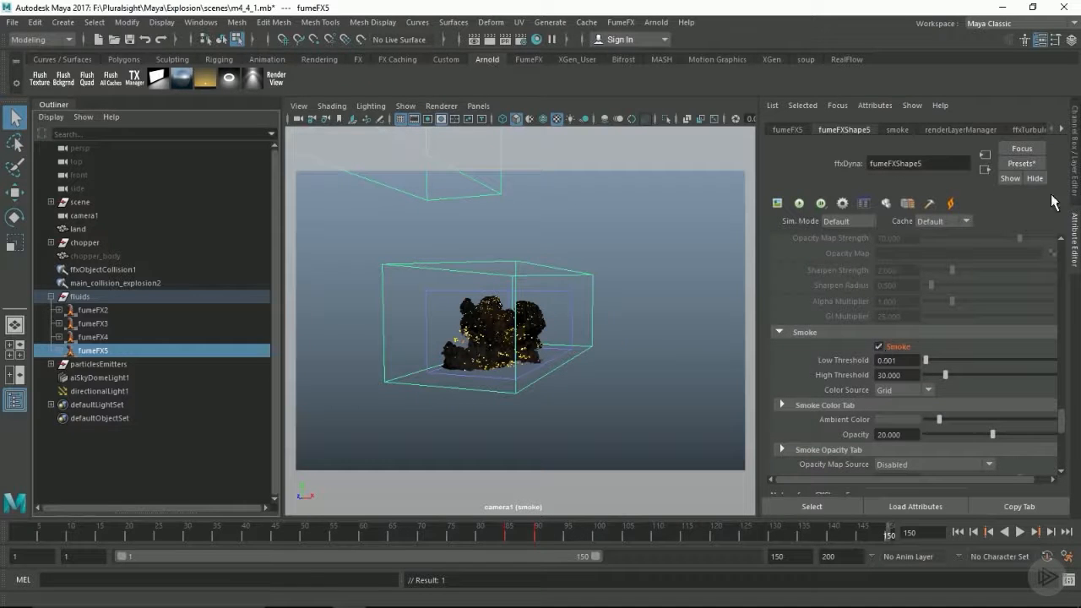
Step: Create another render layer containing fumeFX5 and name it fire
{"action": "left_click", "coordinate": [1074, 186]}
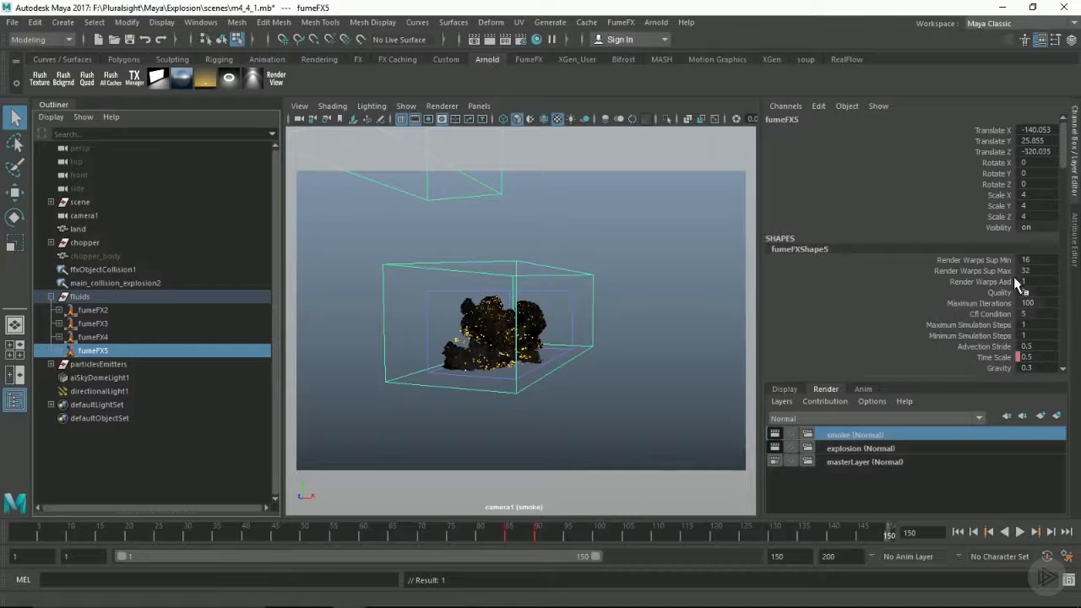
{"action": "left_click", "coordinate": [1058, 416]}
{"action": "double_click", "coordinate": [843, 431]}
{"action": "type", "text": "fire"}
{"action": "key", "text": "Return"}
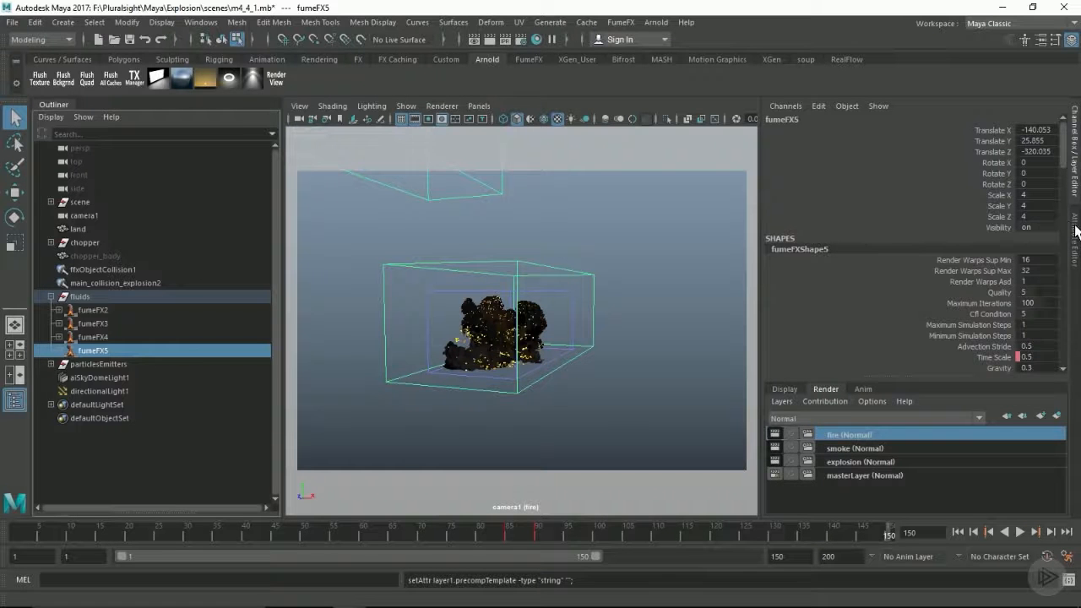
Step: Create a layer override for fumeFXShape5's Smoke attribute on the fire layer and turn Smoke off
{"action": "left_click", "coordinate": [1076, 229]}
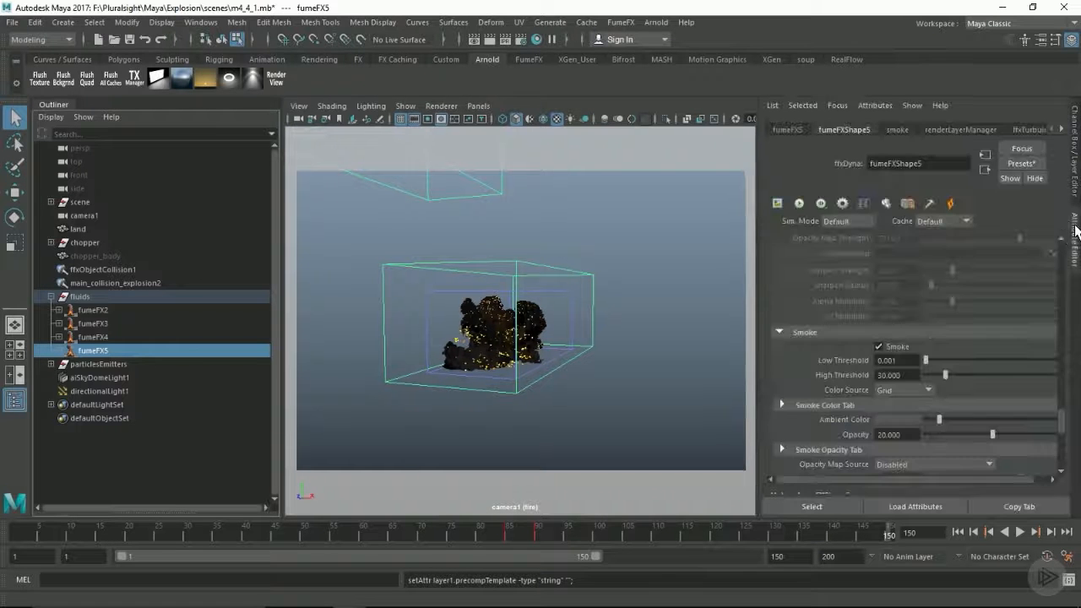
{"action": "right_click", "coordinate": [896, 359]}
{"action": "left_click", "coordinate": [912, 368]}
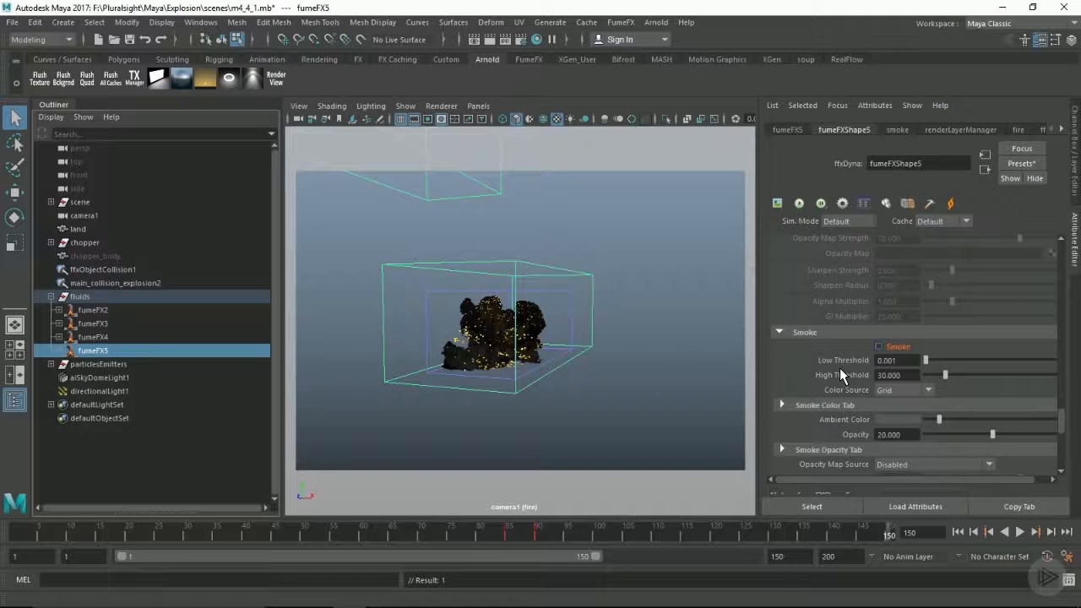
Step: Create a layer override for fumeFXShape5's Fire attribute on the fire layer
{"action": "scroll", "coordinate": [851, 364], "scroll_direction": "up", "scroll_amount": 10}
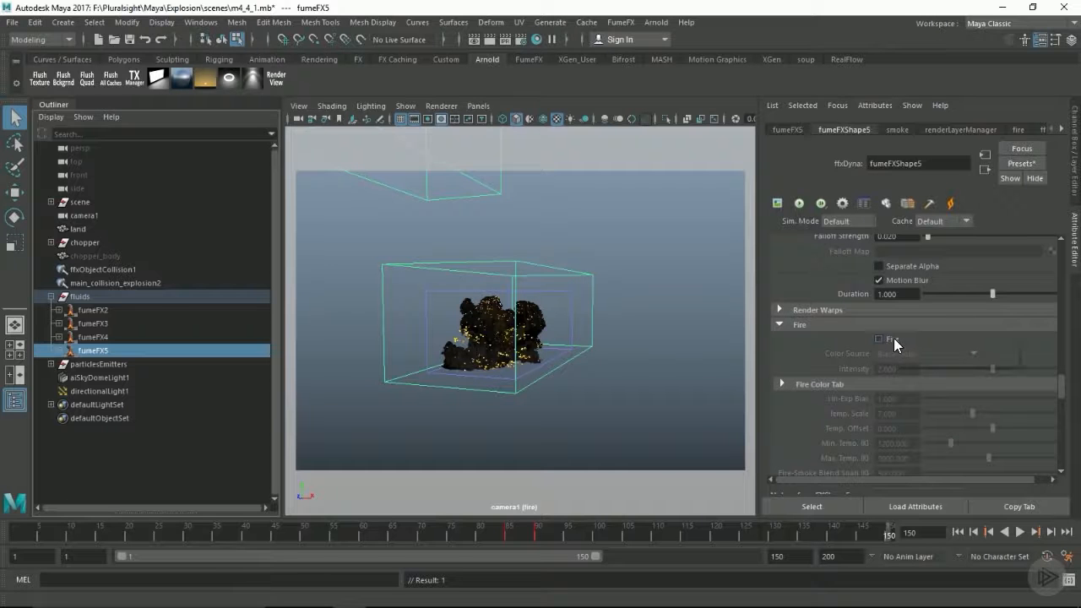
{"action": "right_click", "coordinate": [893, 338]}
{"action": "left_click", "coordinate": [920, 360]}
Step: Compare the smoke and fire snapshots in the Arnold Render View, and close the render window when finished
{"action": "left_click", "coordinate": [658, 23]}
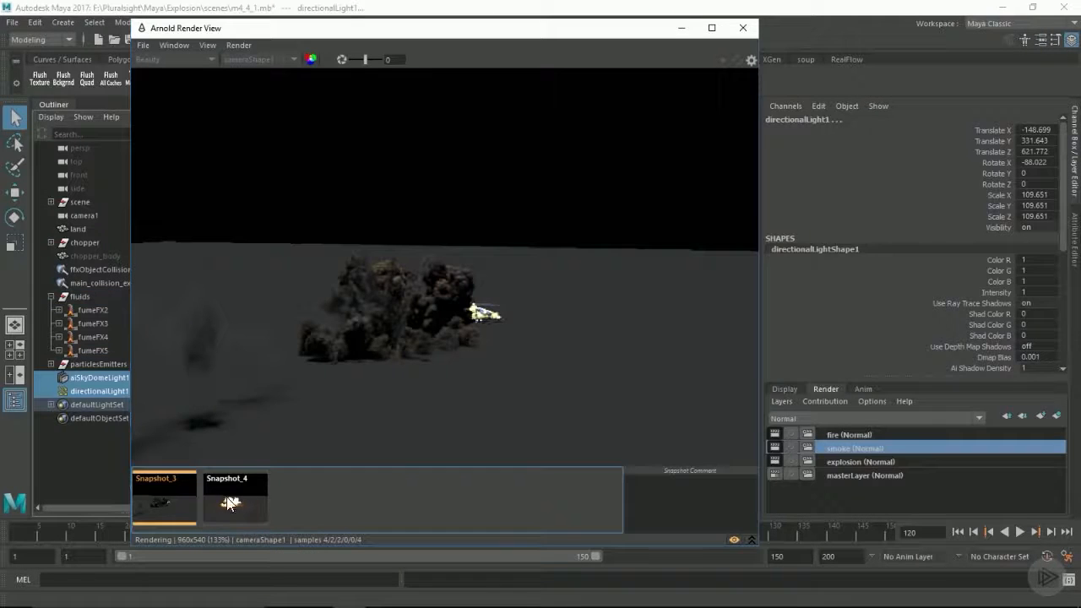
{"action": "left_click", "coordinate": [163, 510]}
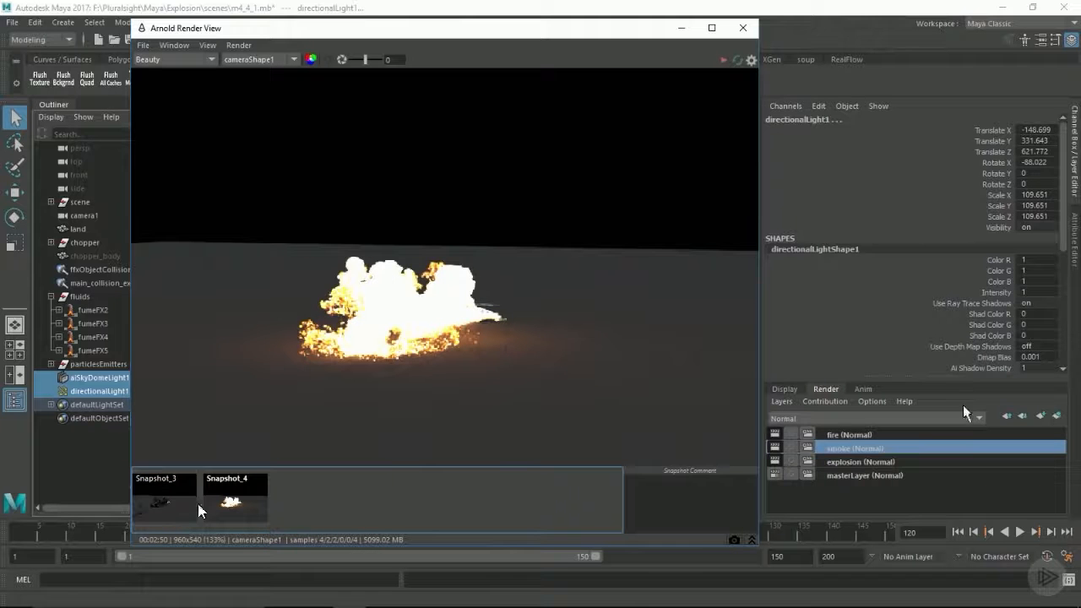
{"action": "left_click", "coordinate": [170, 503]}
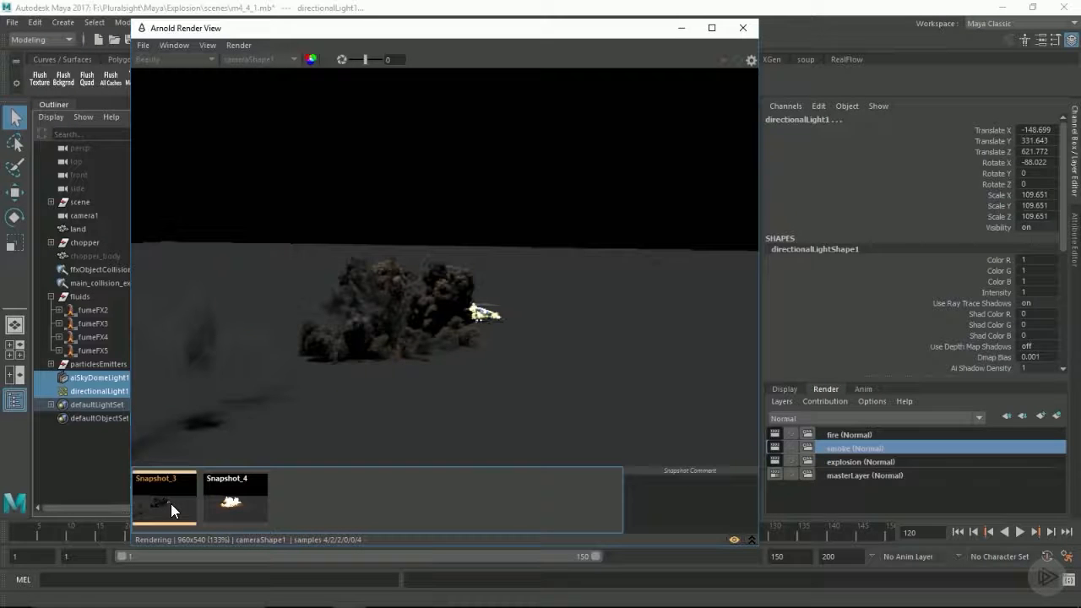
{"action": "left_click", "coordinate": [225, 502]}
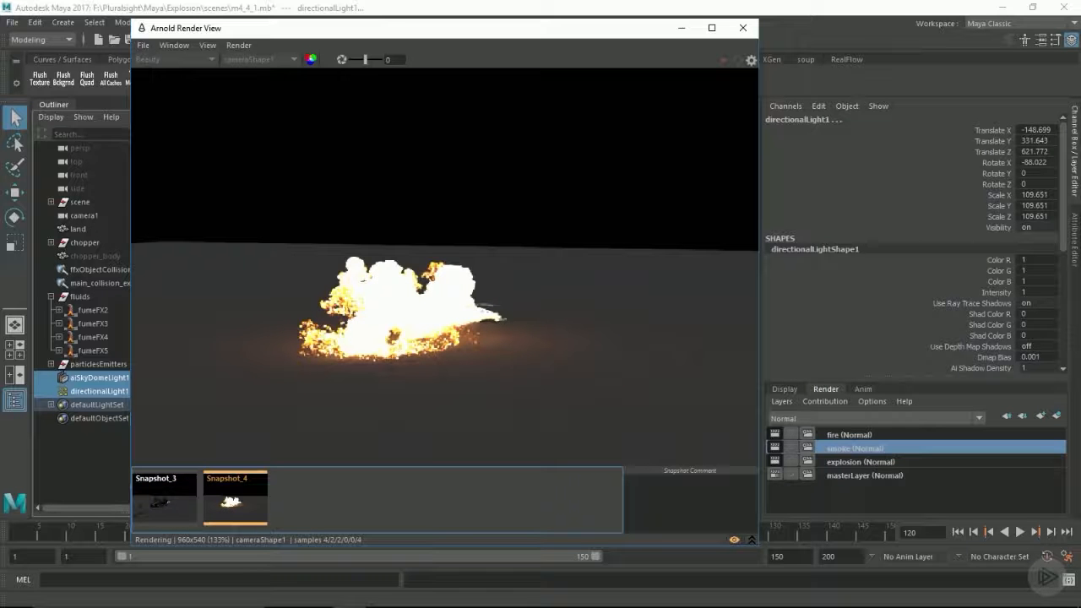
{"action": "left_click", "coordinate": [164, 509]}
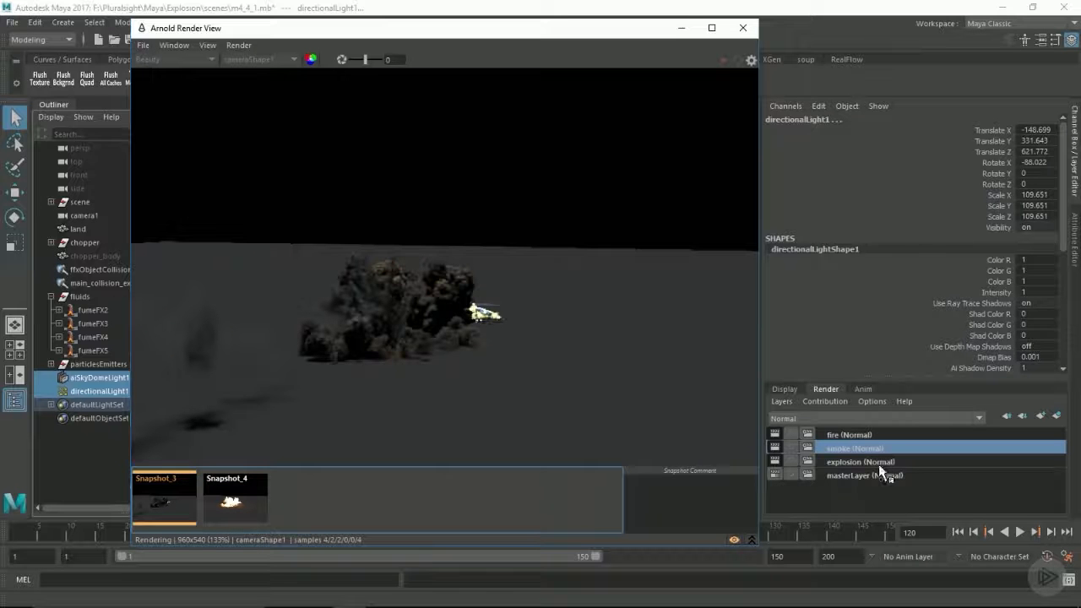
{"action": "left_click", "coordinate": [231, 507]}
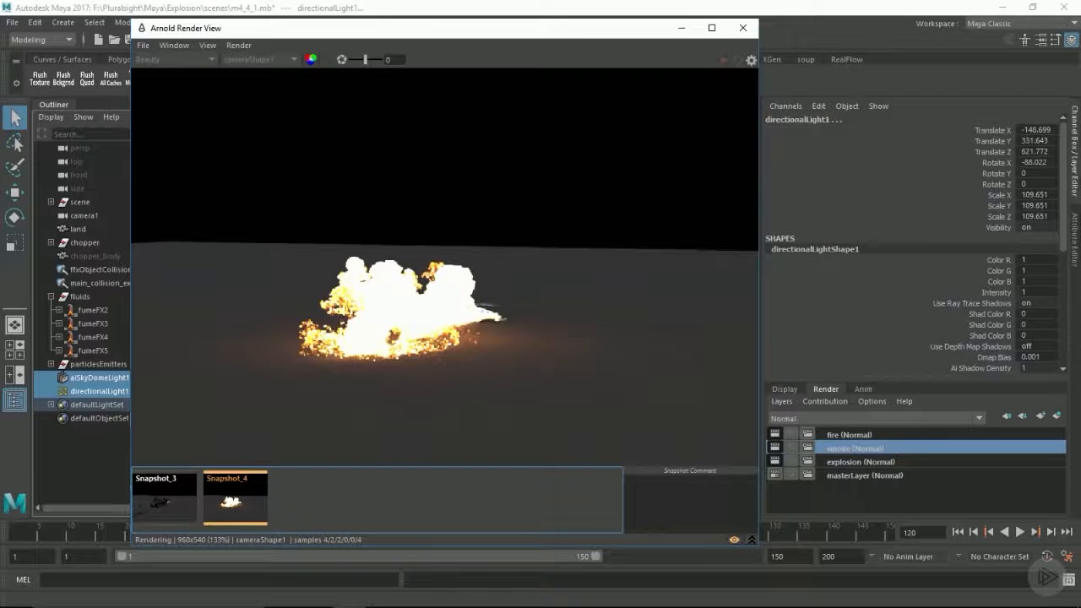
{"action": "left_click", "coordinate": [176, 510]}
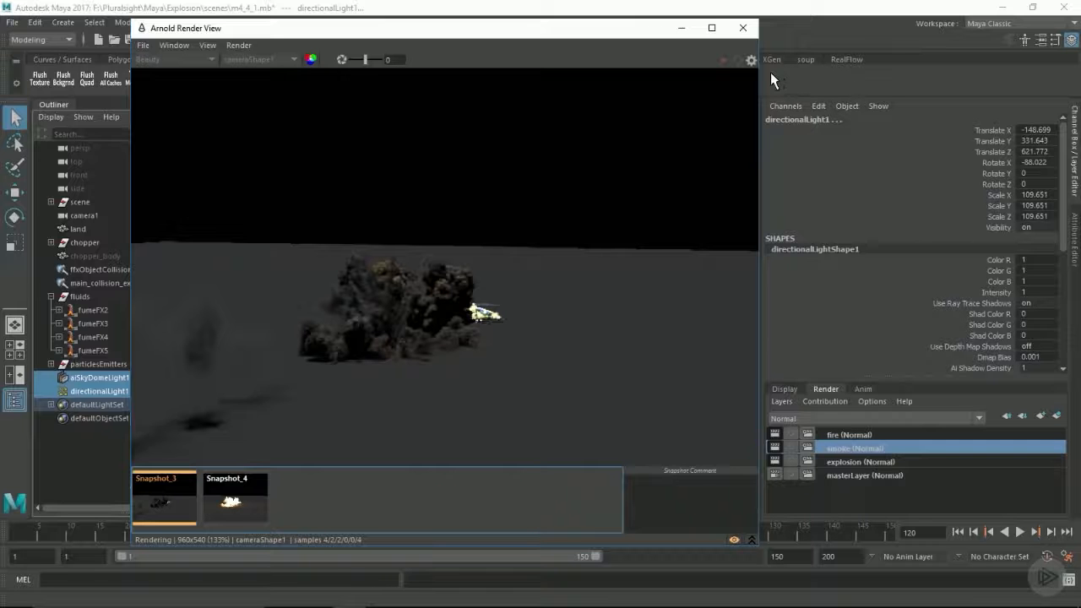
{"action": "left_click", "coordinate": [743, 28]}
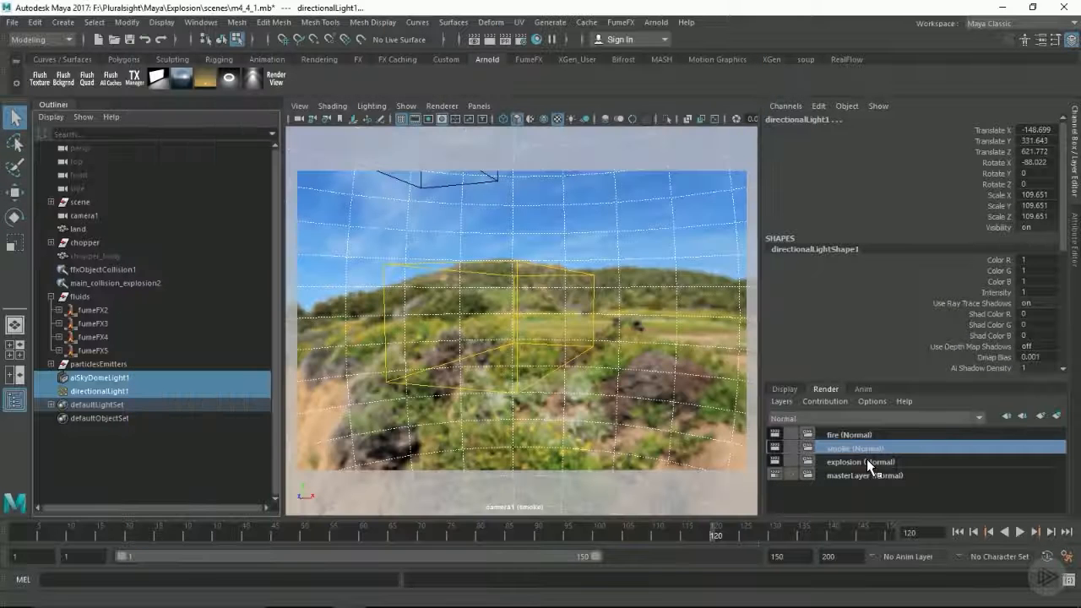
Step: Activate the explosion render layer, select the land, and open its lambert1 material's colour value for inspection
{"action": "left_click", "coordinate": [866, 460]}
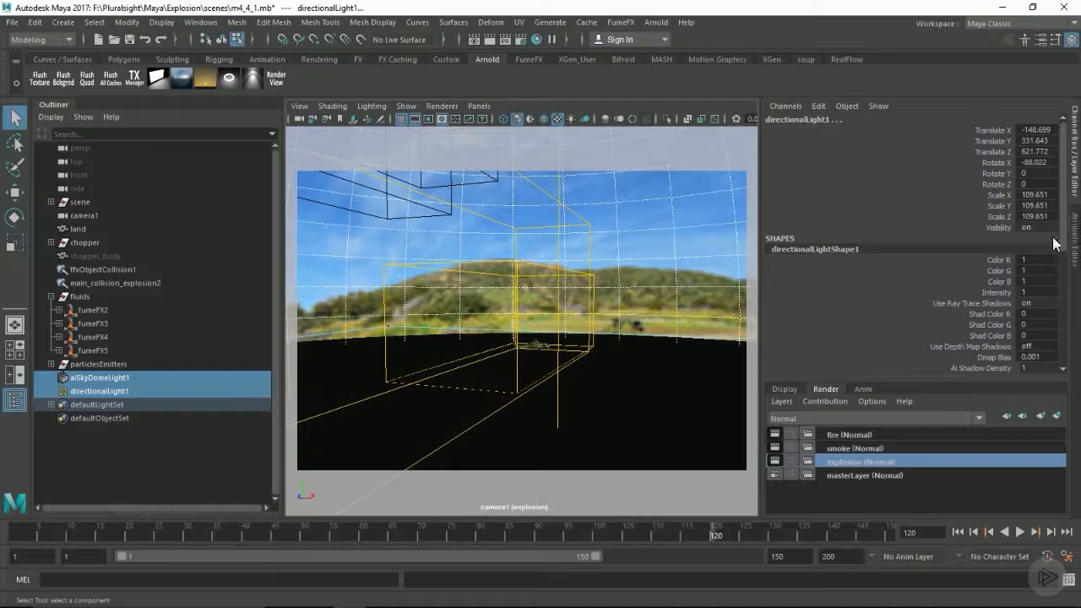
{"action": "left_click", "coordinate": [715, 425]}
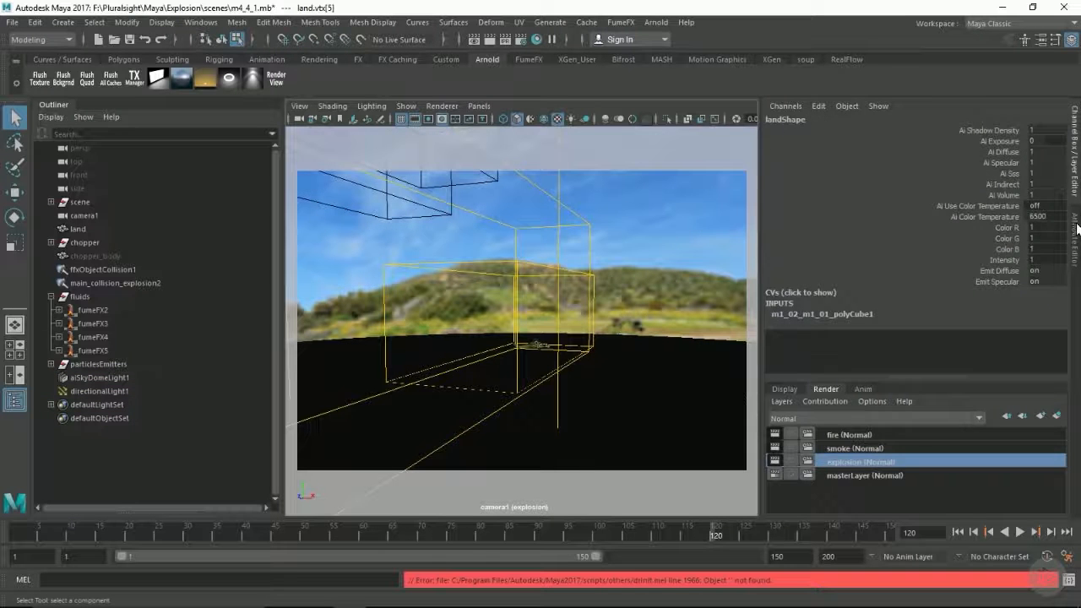
{"action": "left_click", "coordinate": [1076, 226]}
{"action": "left_click", "coordinate": [966, 128]}
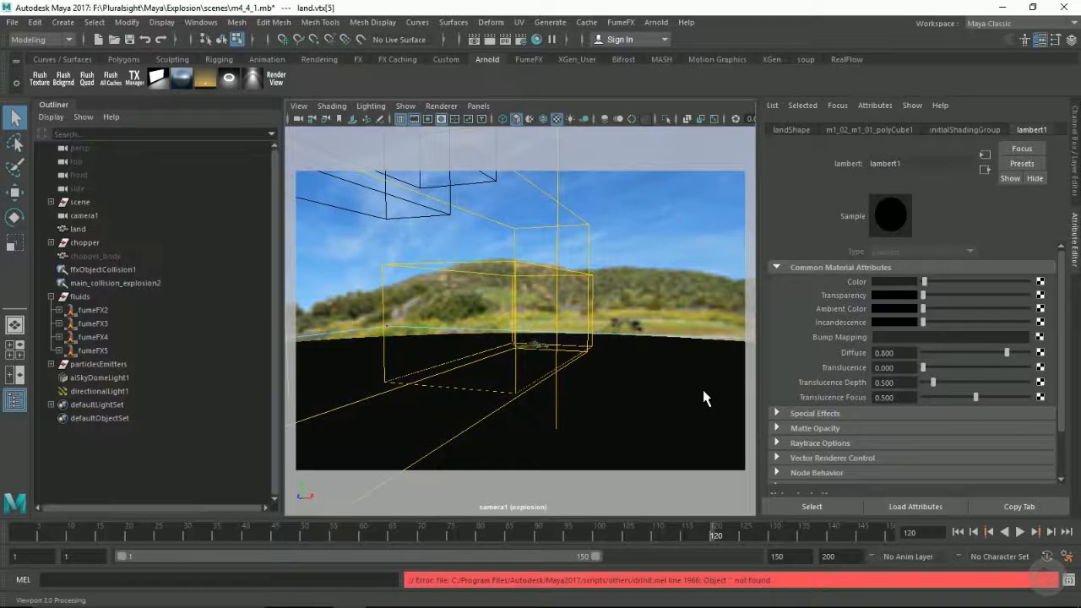
{"action": "left_click", "coordinate": [907, 281]}
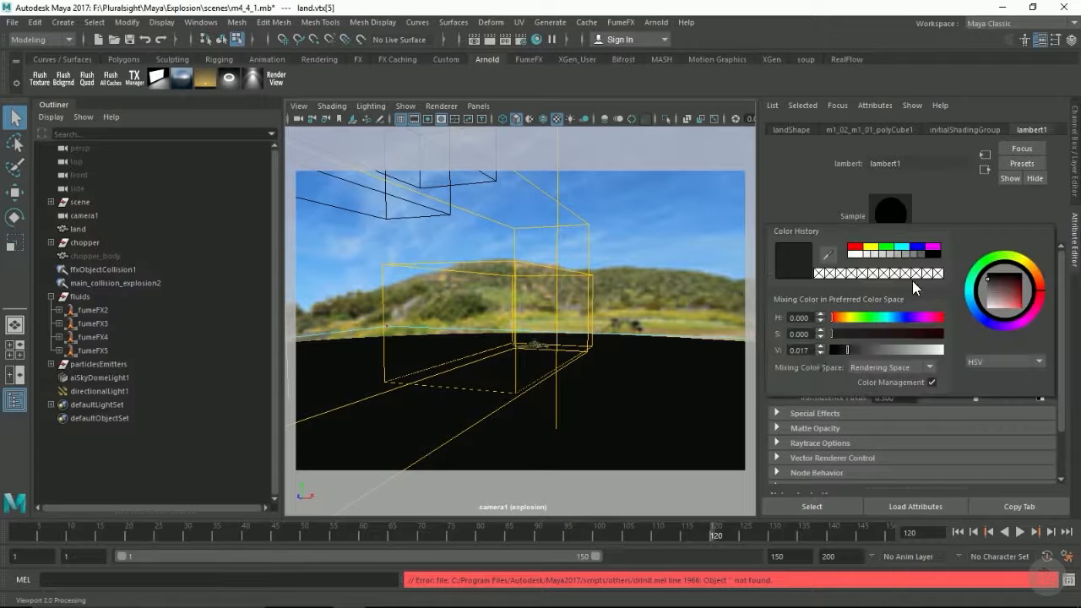
{"action": "left_click_drag", "start_coordinate": [809, 351], "coordinate": [767, 355]}
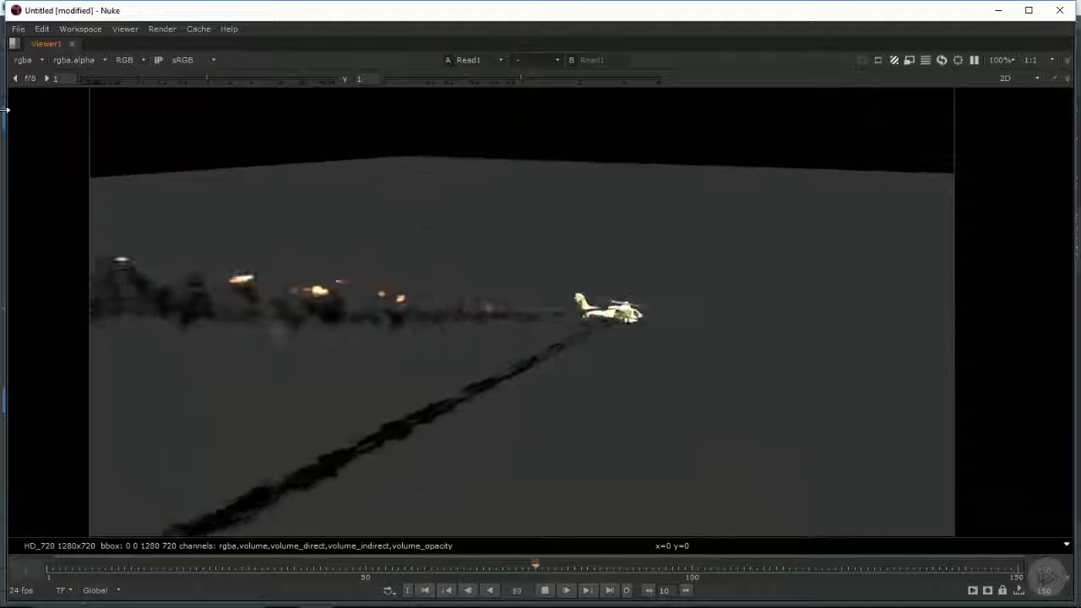
Step: In Nuke, view the playing render sequence in its volume_direct and volume_indirect layers
{"action": "left_click", "coordinate": [32, 60]}
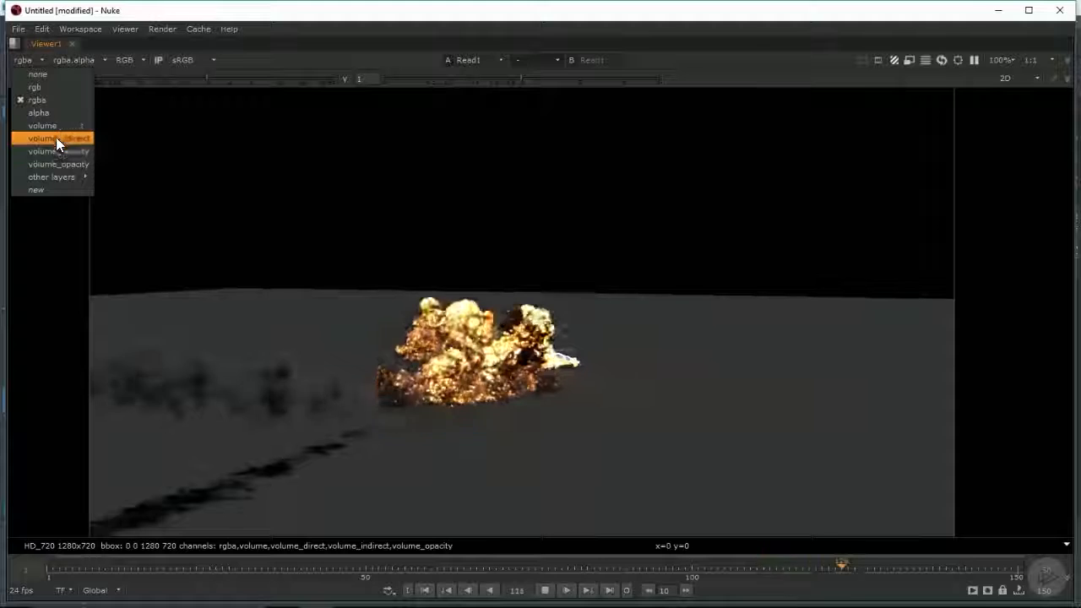
{"action": "left_click", "coordinate": [56, 138]}
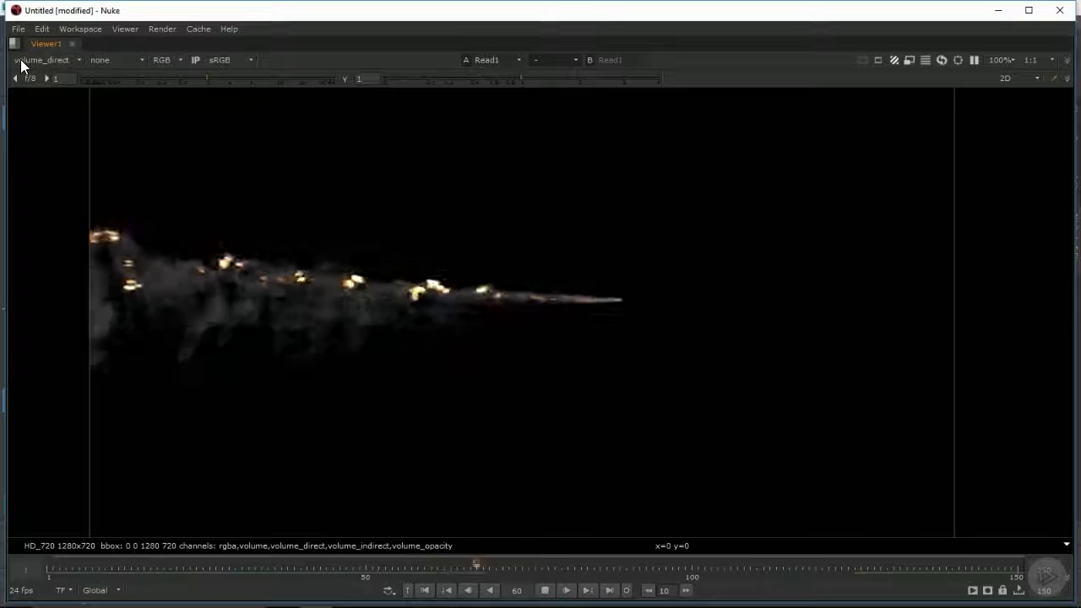
{"action": "left_click", "coordinate": [21, 59]}
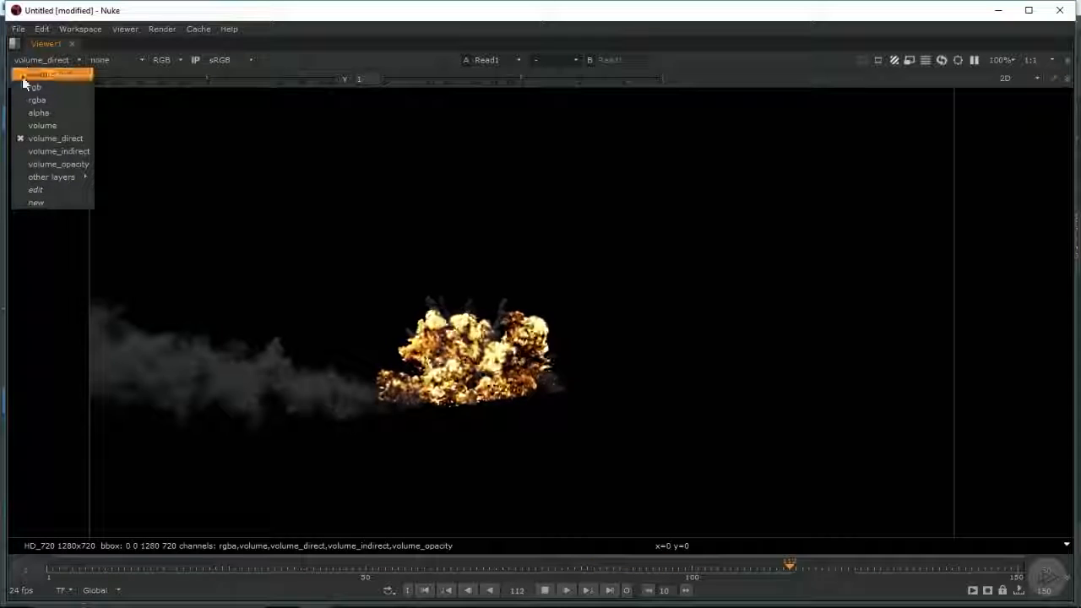
{"action": "left_click", "coordinate": [32, 152]}
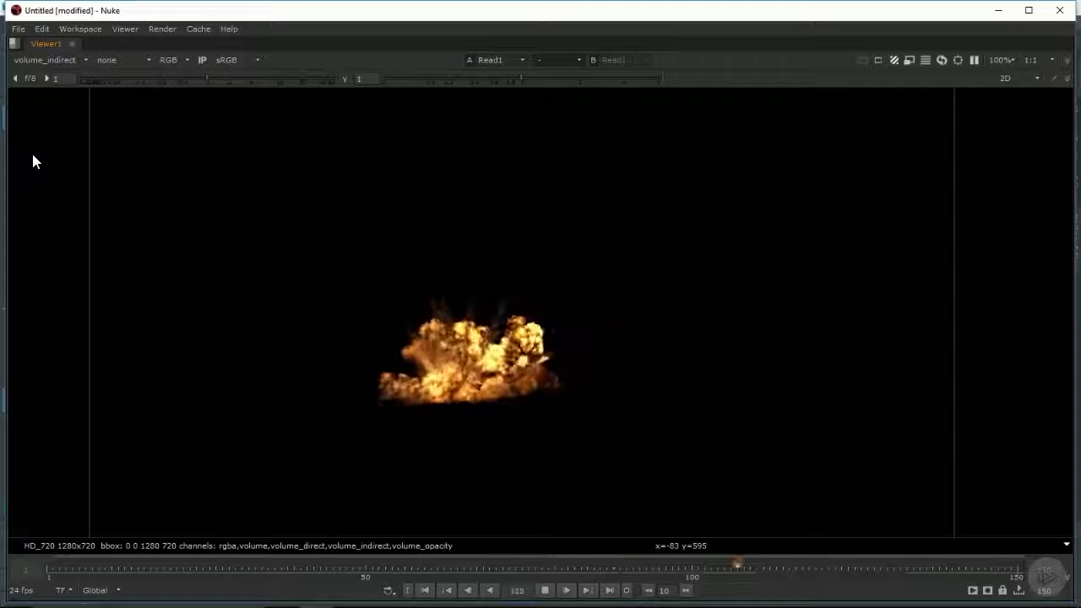
Step: Stop playback and scrub the volume_indirect layer to examine the explosion around frames 40, 135 and 42
{"action": "left_click", "coordinate": [545, 589]}
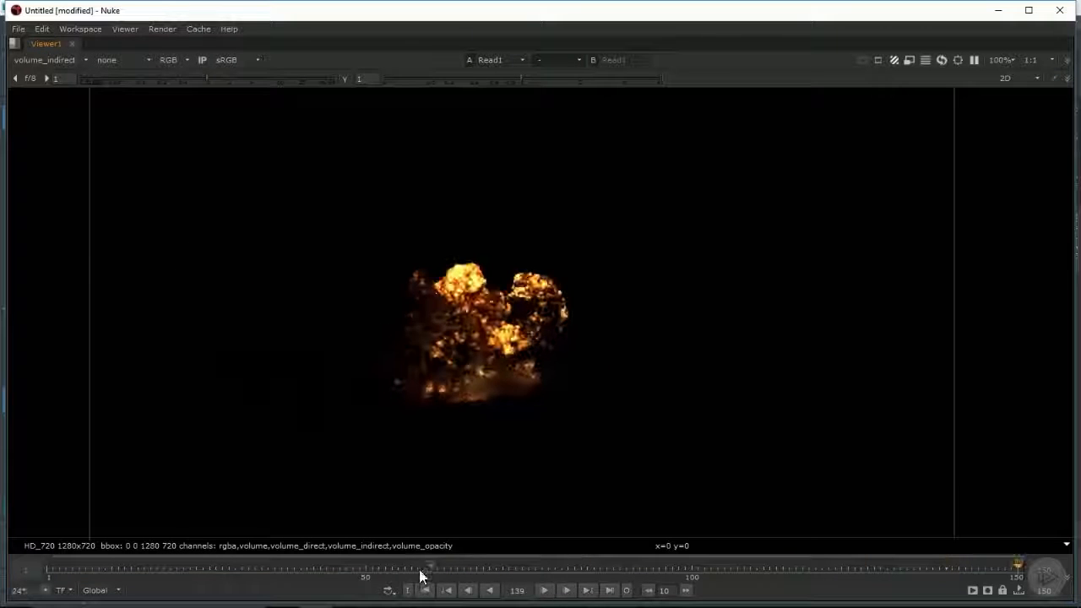
{"action": "left_click", "coordinate": [332, 568]}
{"action": "left_click_drag", "start_coordinate": [333, 567], "coordinate": [302, 574]}
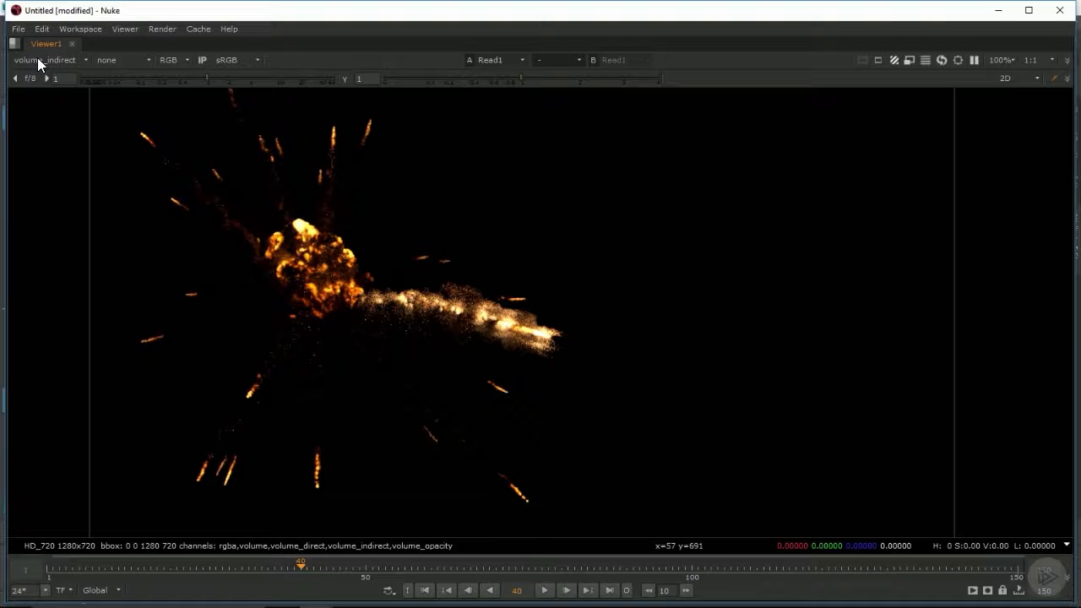
{"action": "left_click_drag", "start_coordinate": [267, 562], "coordinate": [924, 552]}
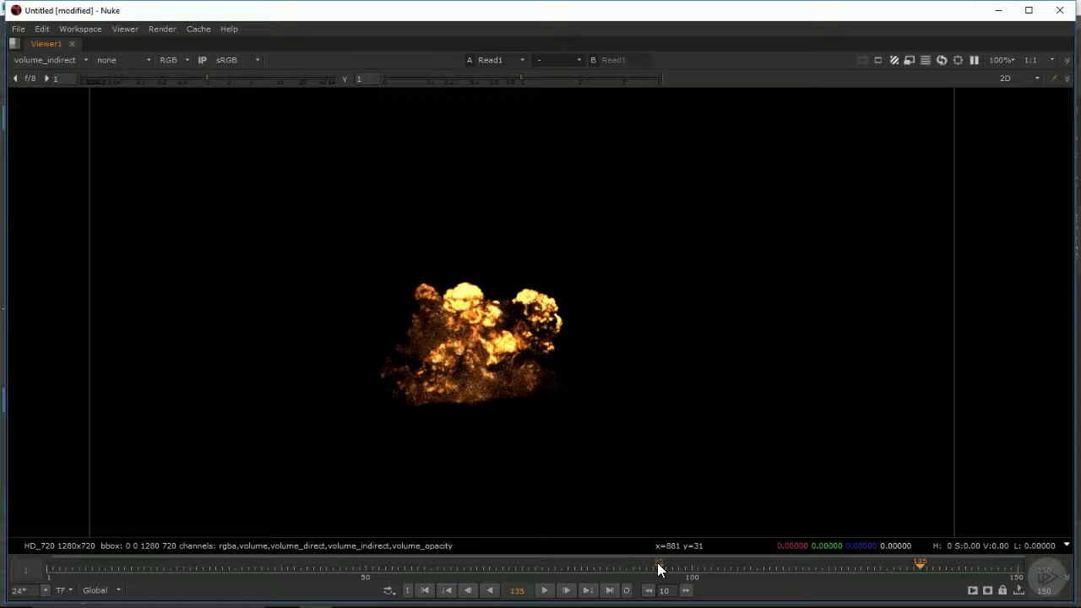
{"action": "left_click_drag", "start_coordinate": [657, 563], "coordinate": [312, 555]}
Step: Switch the viewer back to the rgba layer and scrub to frame 30
{"action": "left_click", "coordinate": [53, 59]}
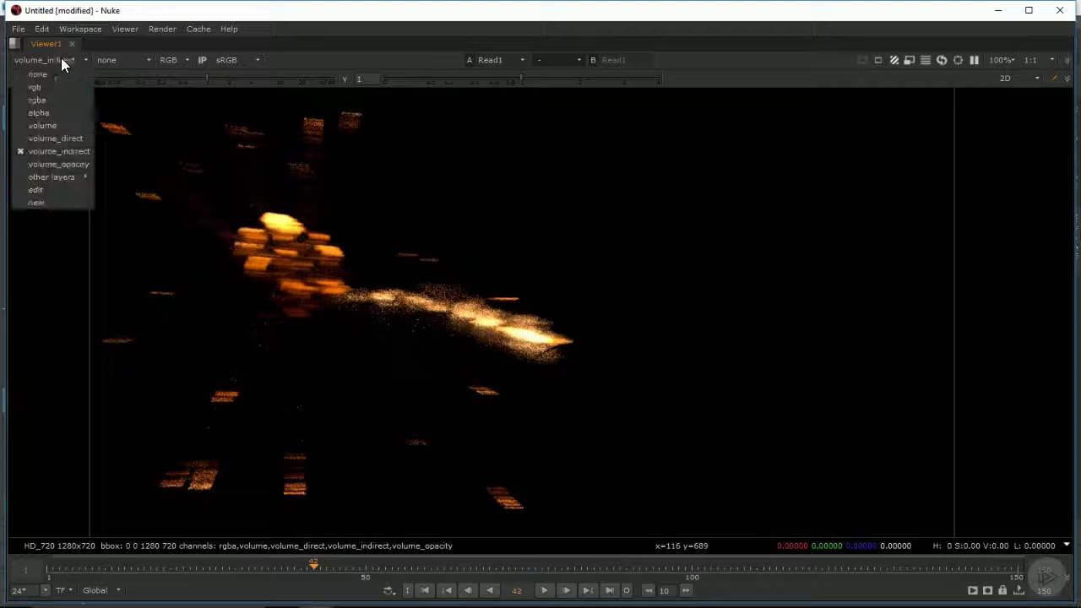
{"action": "left_click", "coordinate": [36, 98]}
{"action": "mouse_move", "coordinate": [217, 560]}
{"action": "left_mouse_down"}
{"action": "mouse_move", "coordinate": [109, 565]}
{"action": "mouse_move", "coordinate": [236, 566]}
{"action": "left_mouse_up"}
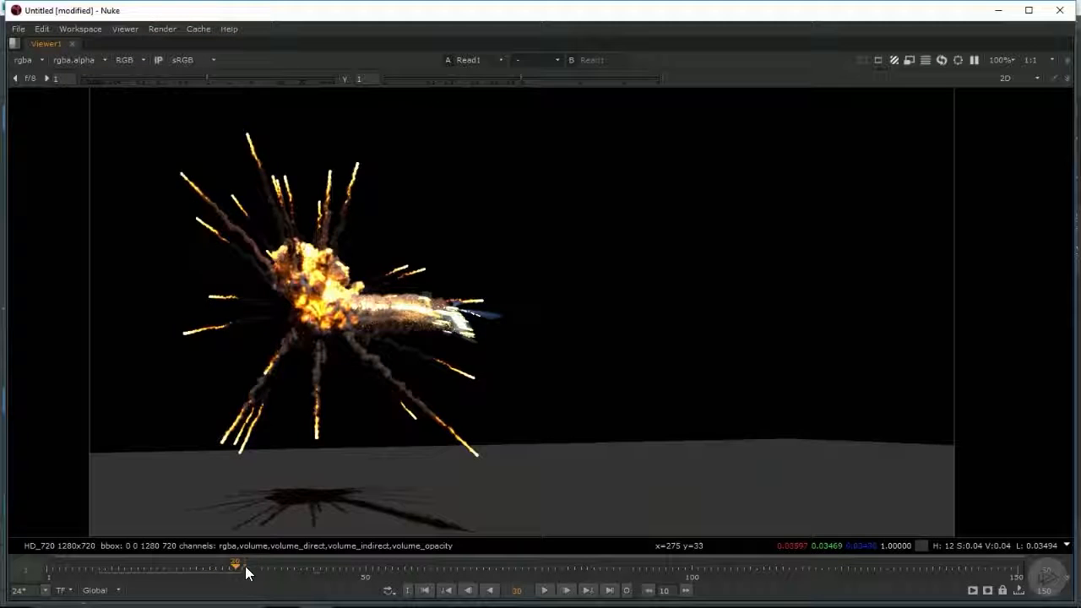